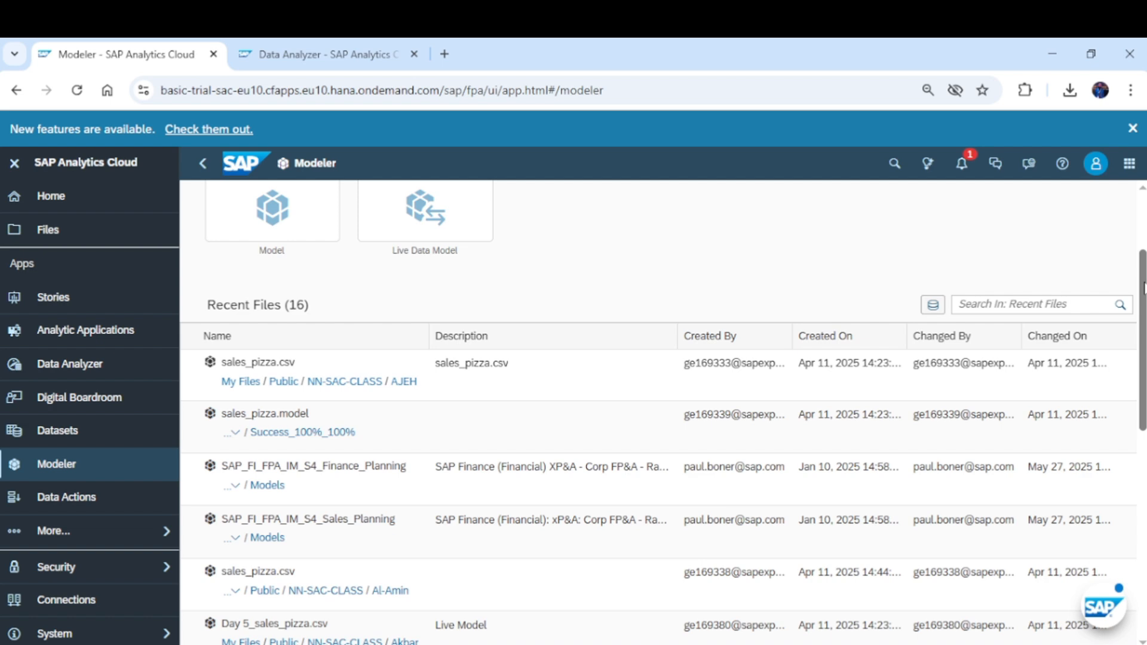
Step: Create a new model that starts with data, using Google Drive as its data source
{"action": "scroll", "coordinate": [1143, 287], "scroll_direction": "up", "scroll_amount": 3}
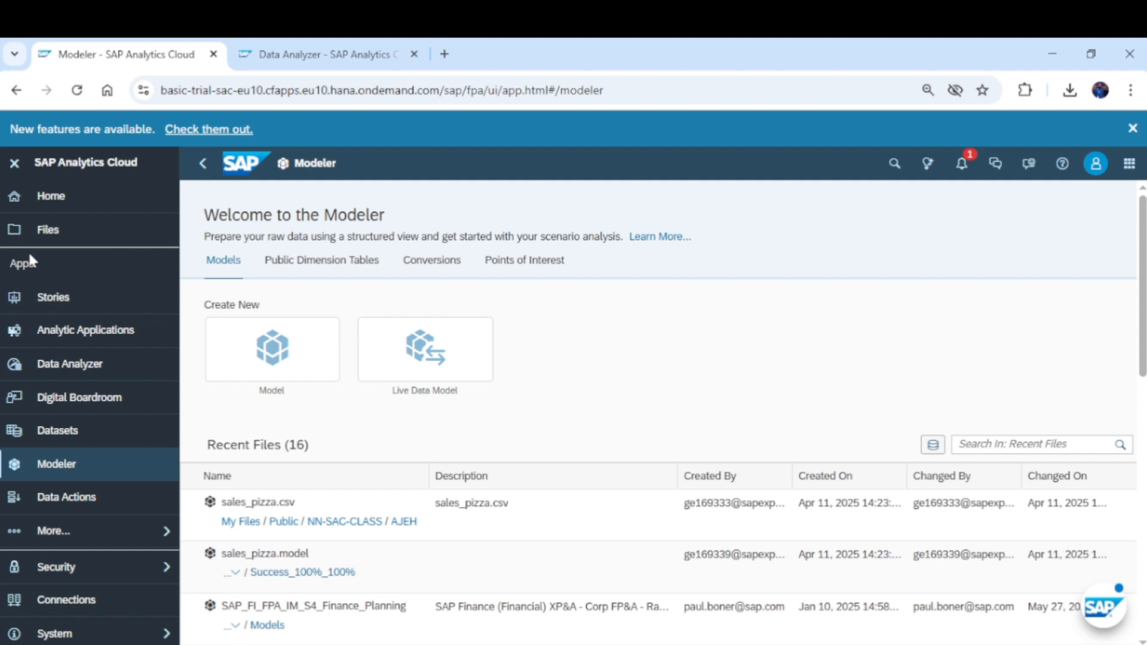
{"action": "left_click", "coordinate": [79, 470]}
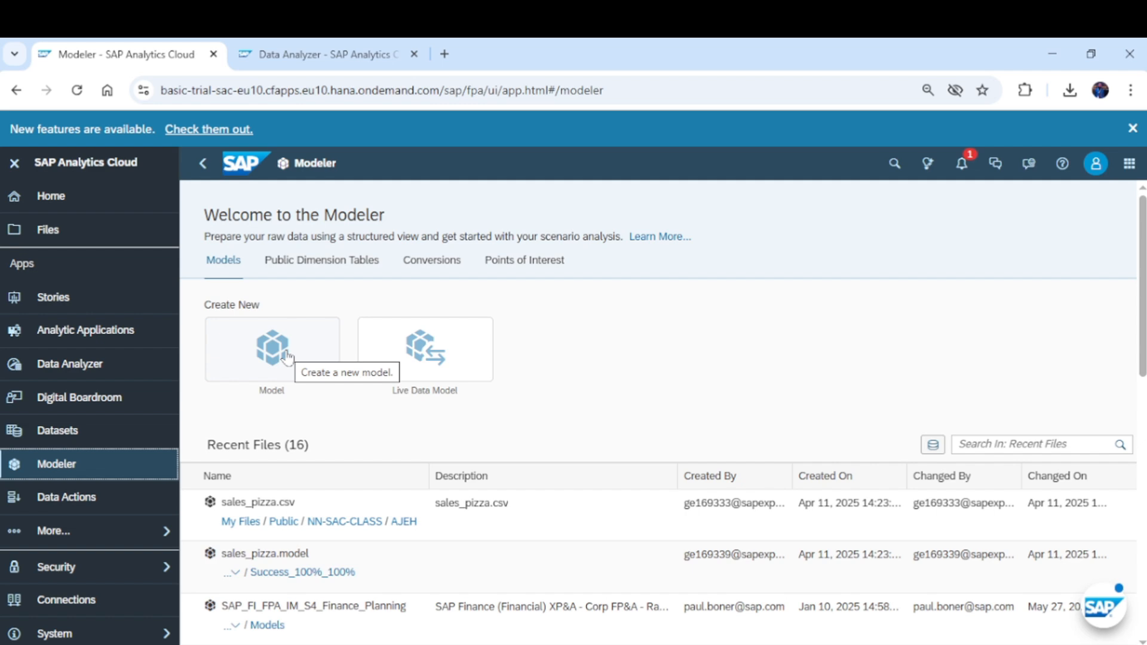
{"action": "left_click", "coordinate": [287, 357]}
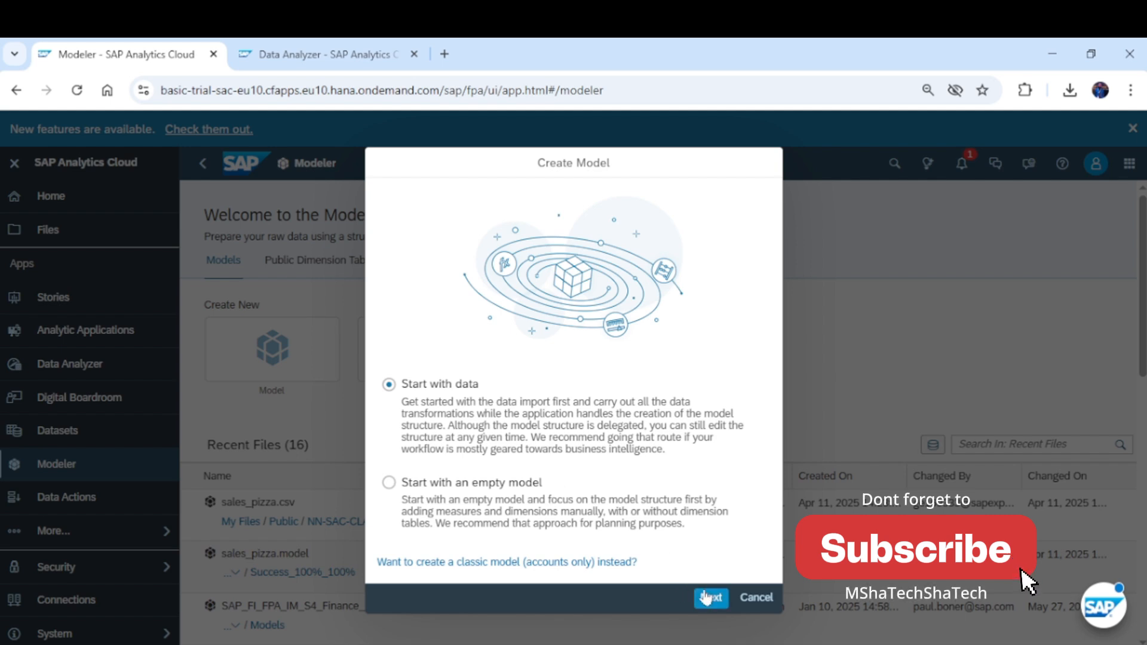
{"action": "left_click", "coordinate": [708, 600]}
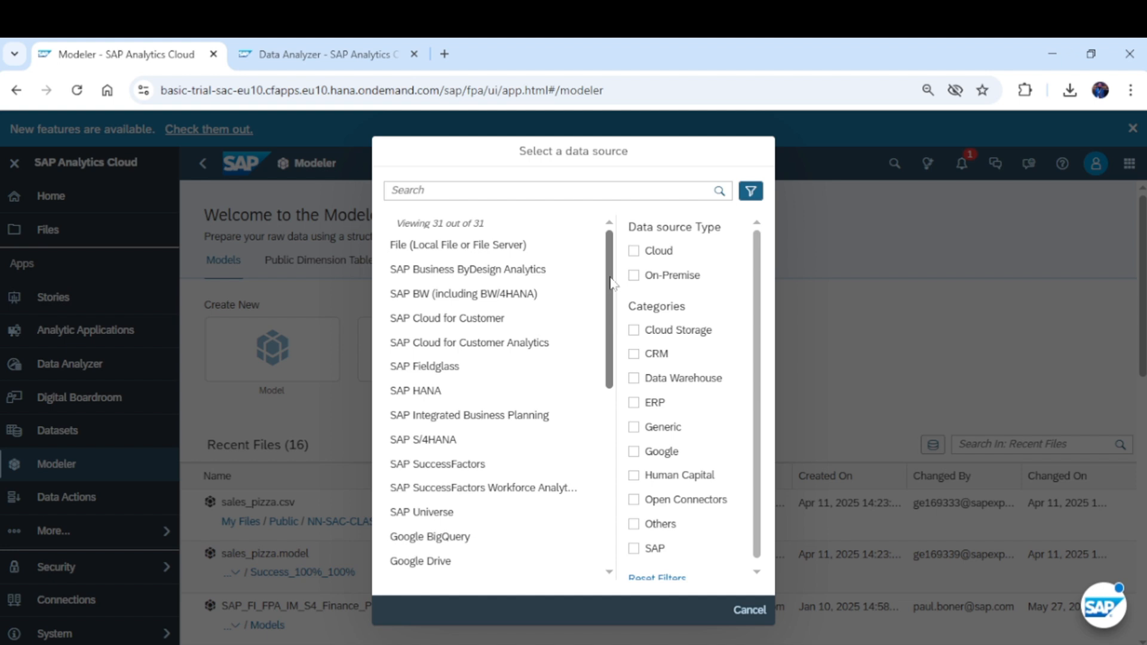
{"action": "left_click_drag", "start_coordinate": [610, 282], "coordinate": [597, 353]}
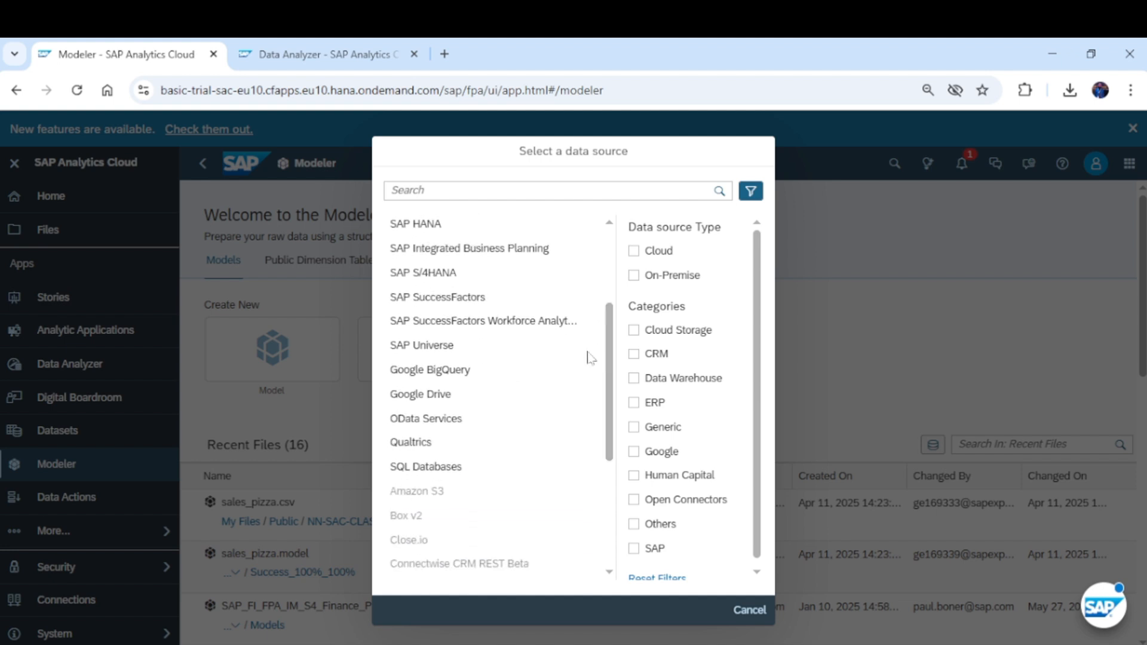
{"action": "left_click", "coordinate": [431, 404]}
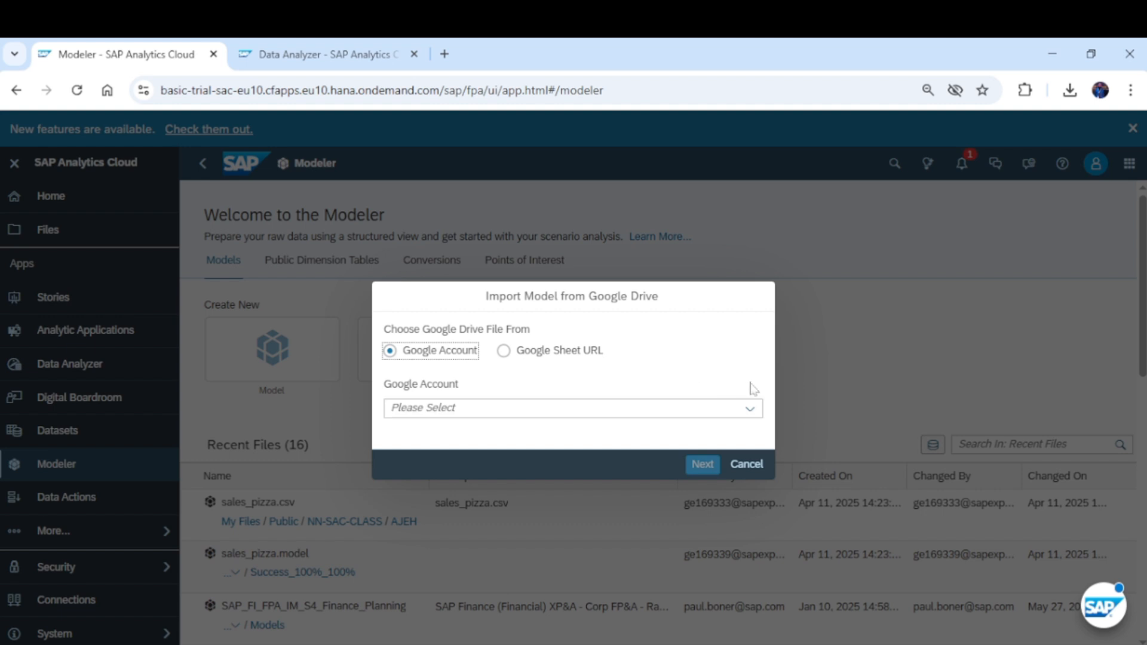
Step: Create a new Google account connection for the import, allowing SAP Analytics Cloud access to the account's Drive files
{"action": "left_click", "coordinate": [749, 409]}
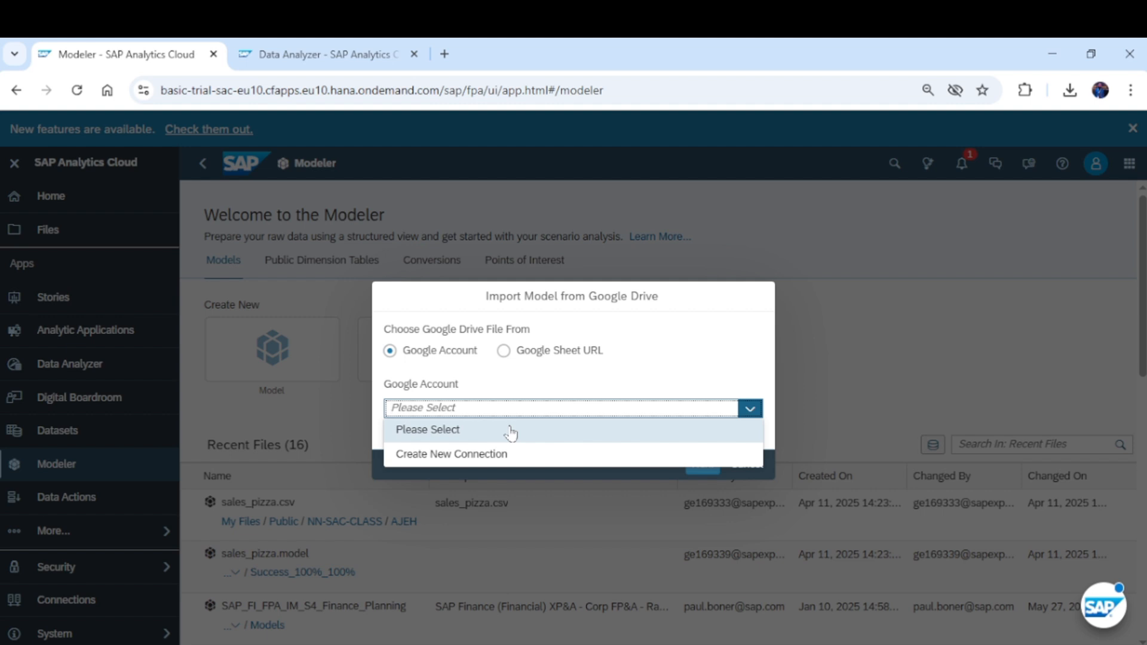
{"action": "left_click", "coordinate": [471, 460]}
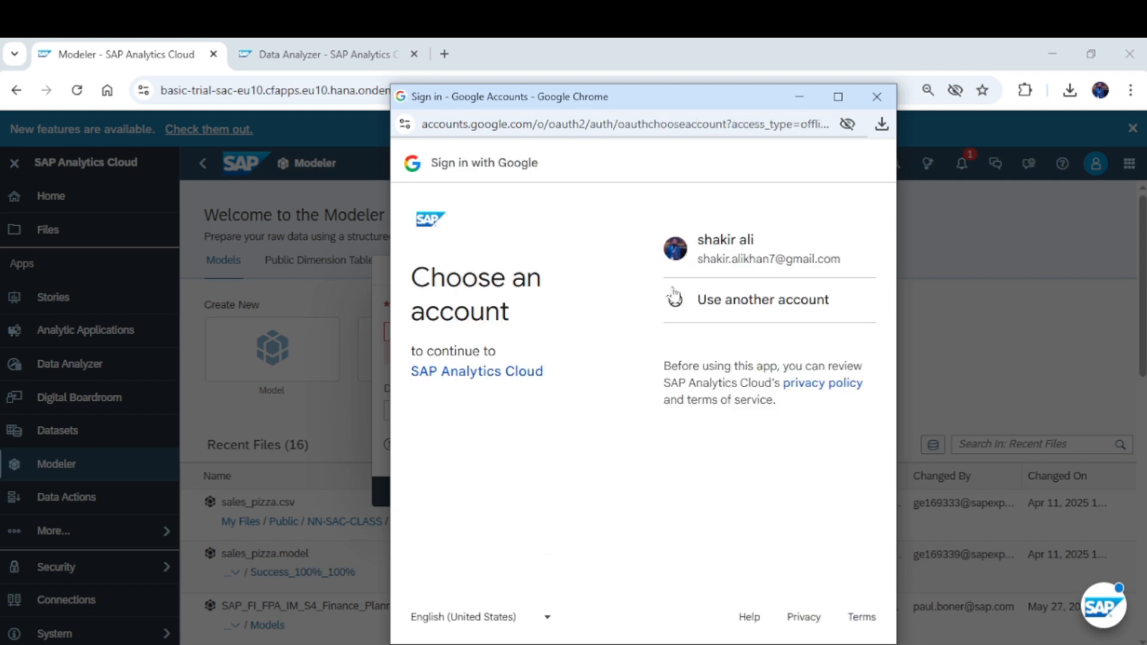
{"action": "left_click", "coordinate": [756, 258]}
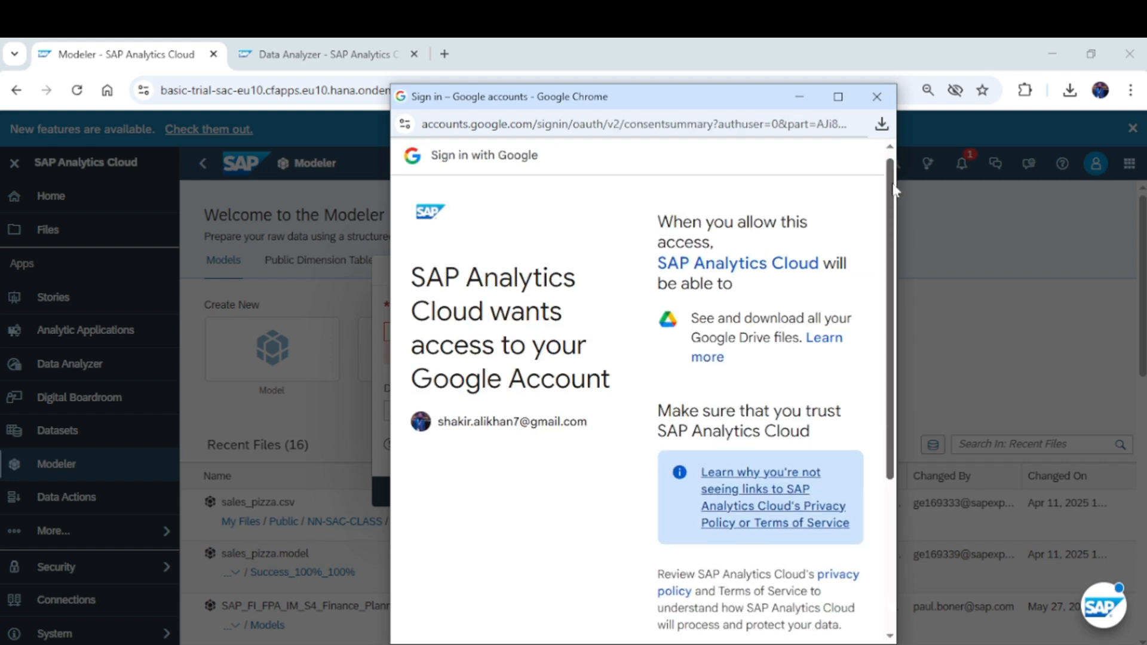
{"action": "left_click_drag", "start_coordinate": [895, 175], "coordinate": [897, 343]}
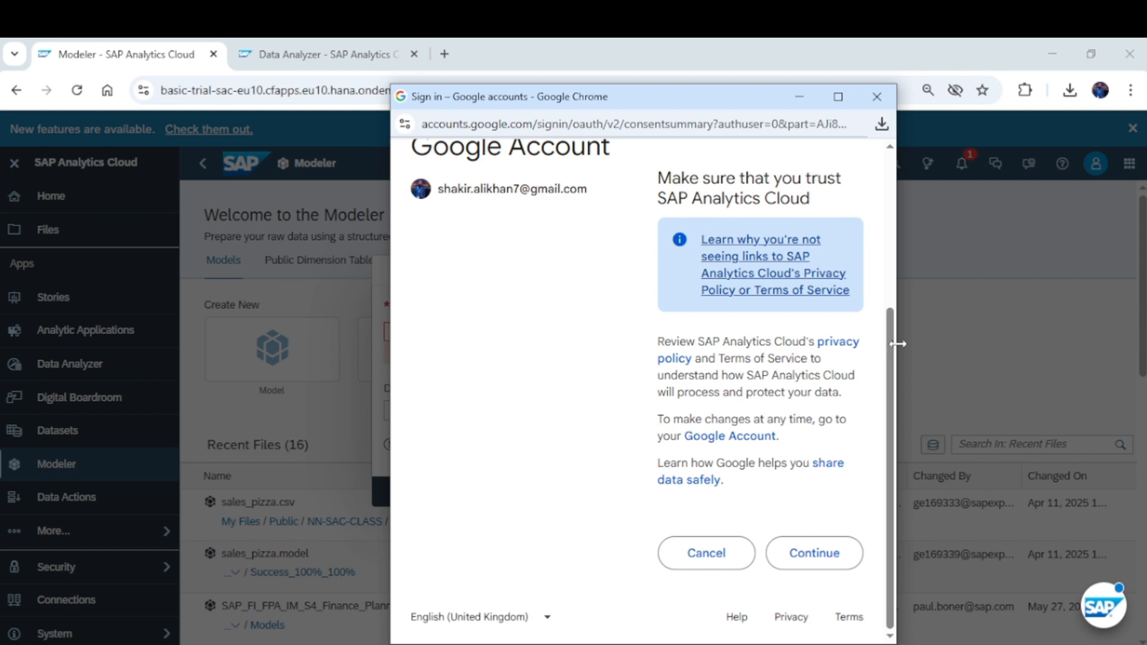
{"action": "left_click", "coordinate": [835, 556]}
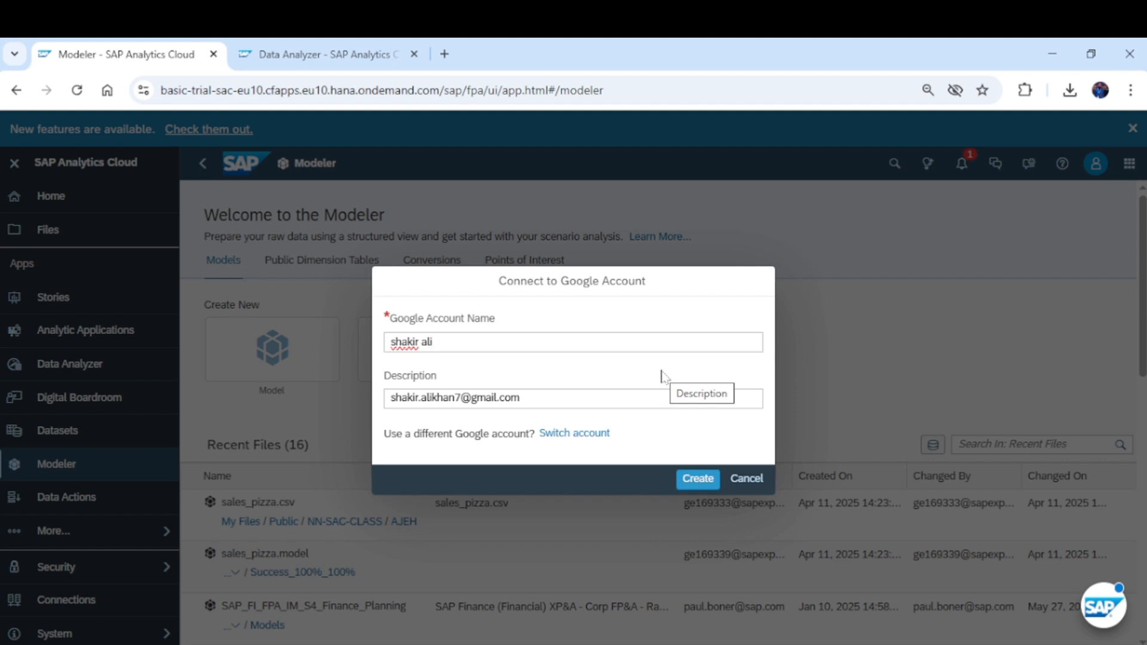
{"action": "left_click", "coordinate": [698, 479]}
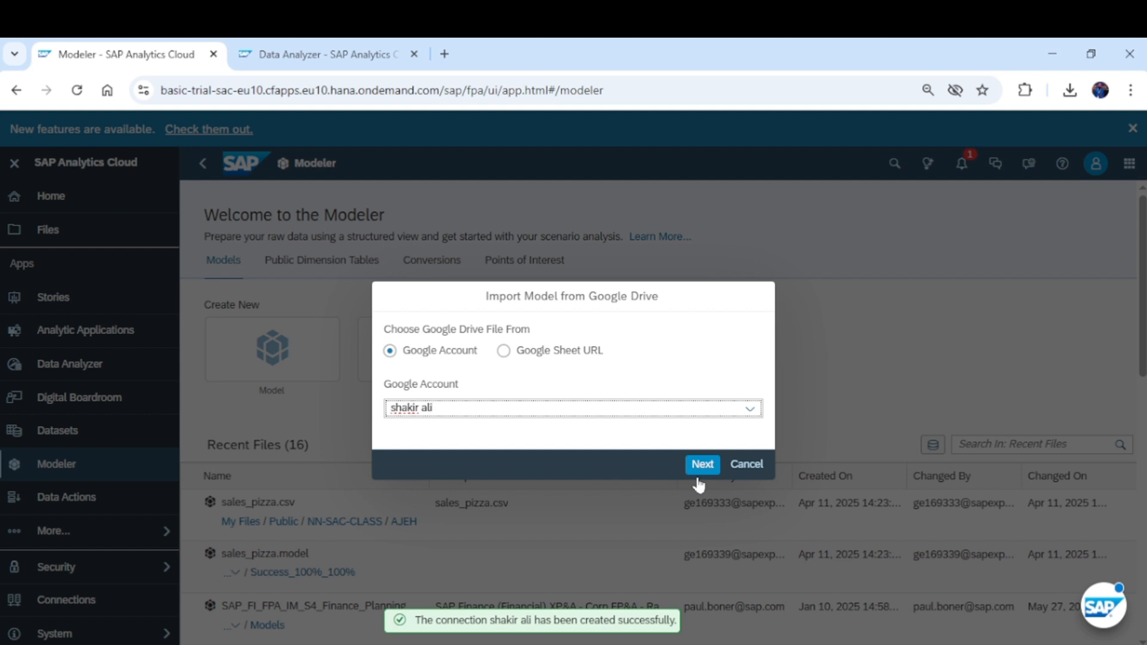
{"action": "left_click", "coordinate": [750, 410]}
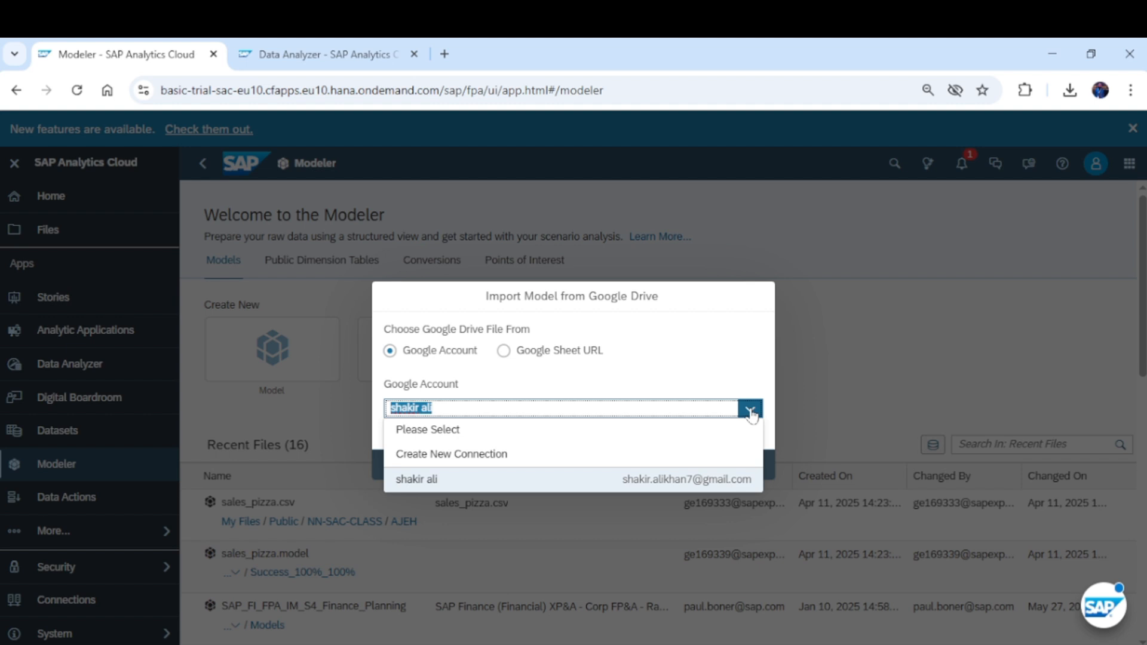
{"action": "left_click", "coordinate": [747, 370]}
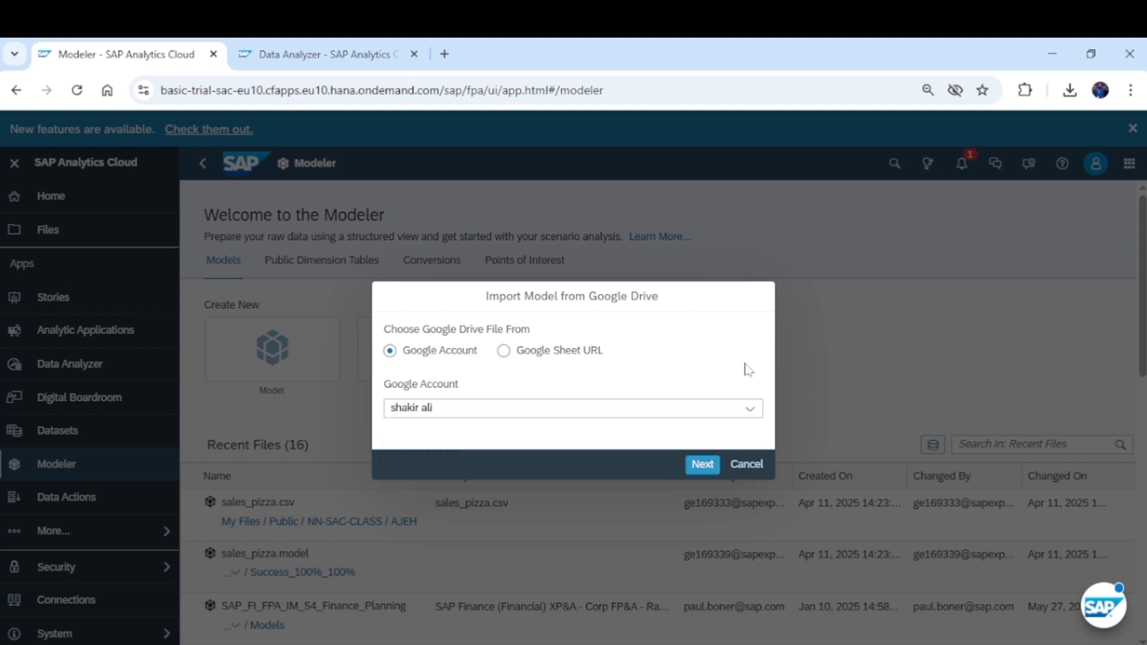
Step: Find sales_pizza_PK2.csv in the connected Drive and import it with first-row column headers and an auto-detected delimiter
{"action": "left_click", "coordinate": [703, 464]}
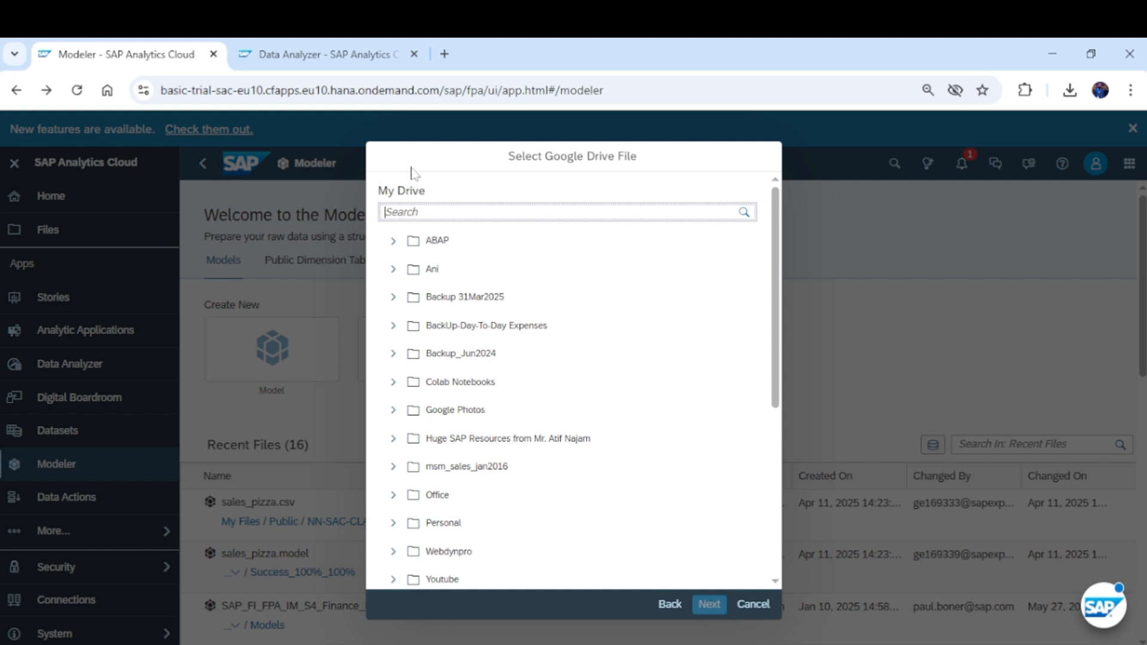
{"action": "type", "text": "sa"}
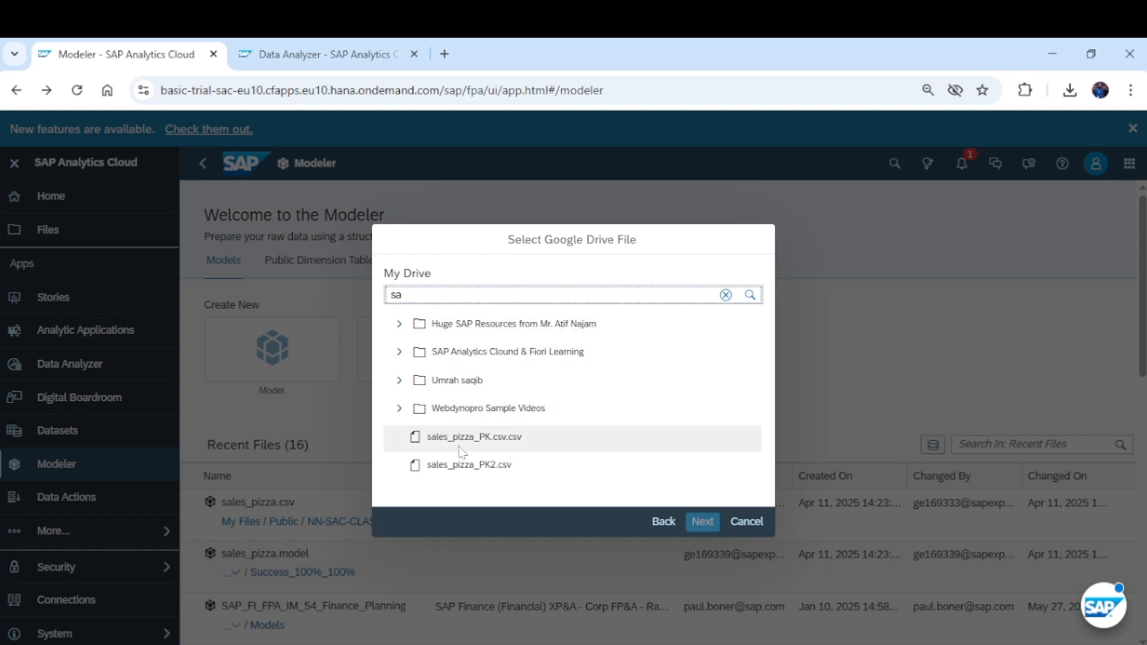
{"action": "left_click", "coordinate": [475, 470]}
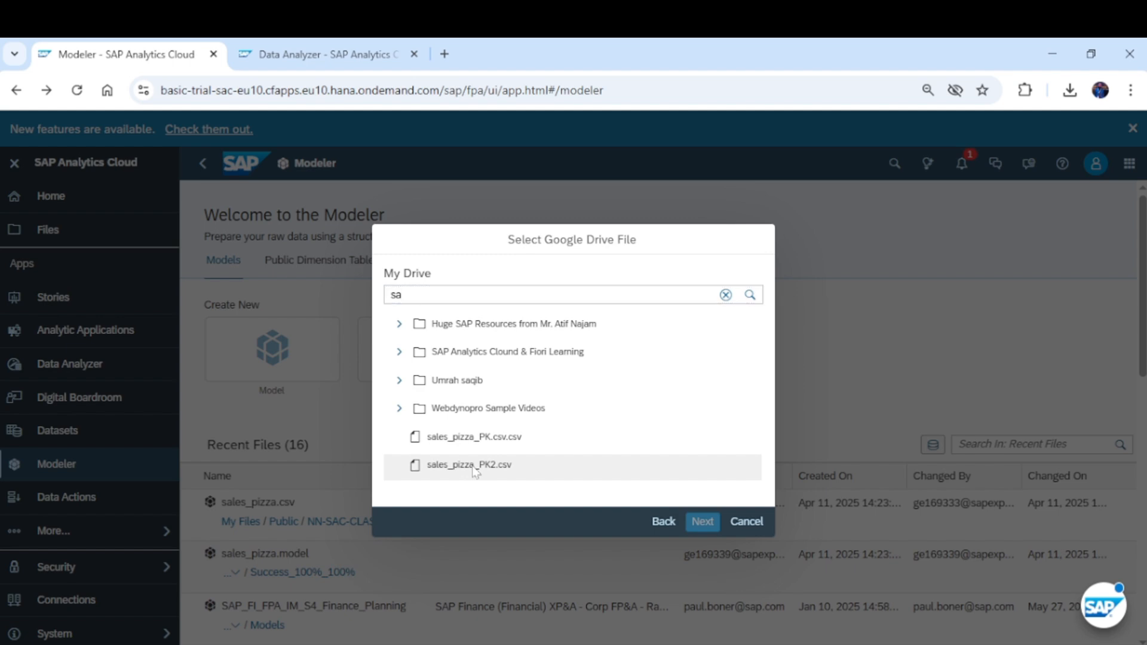
{"action": "left_click", "coordinate": [703, 521]}
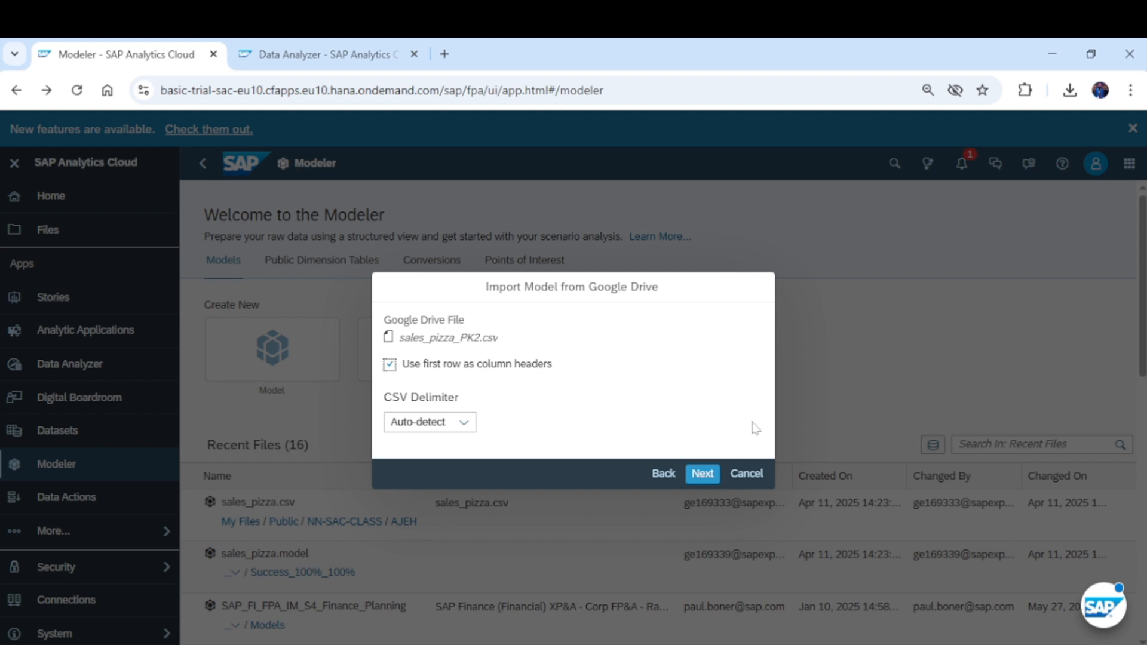
{"action": "left_click", "coordinate": [709, 476]}
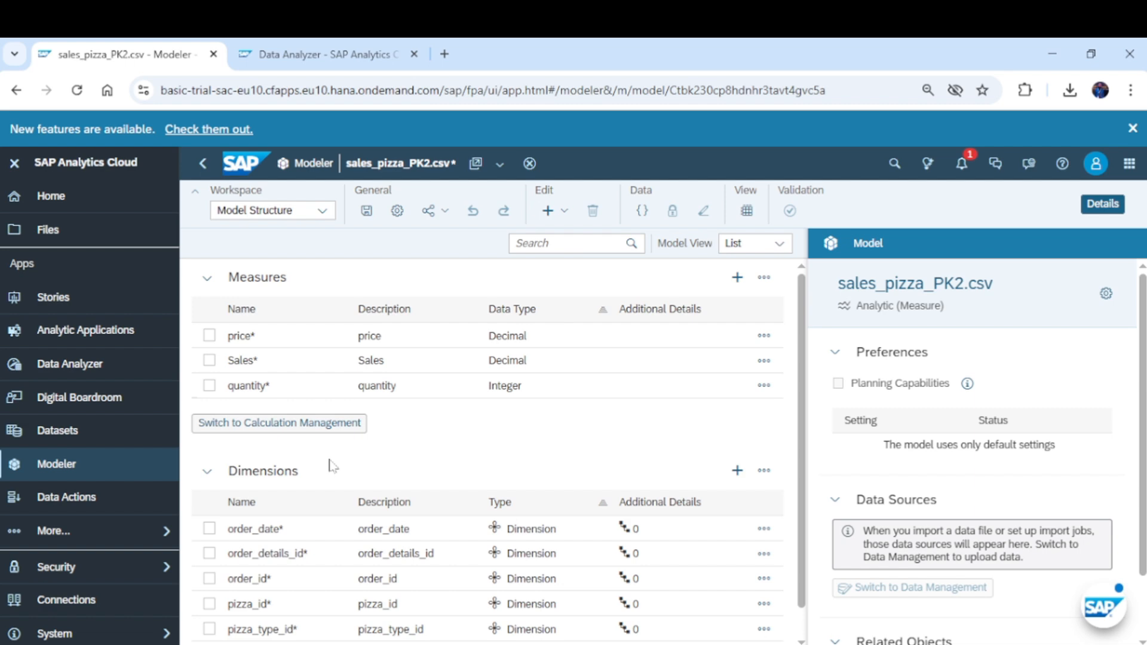
Step: Examine the actions available for the price measure and the order_date dimension
{"action": "left_click", "coordinate": [764, 335]}
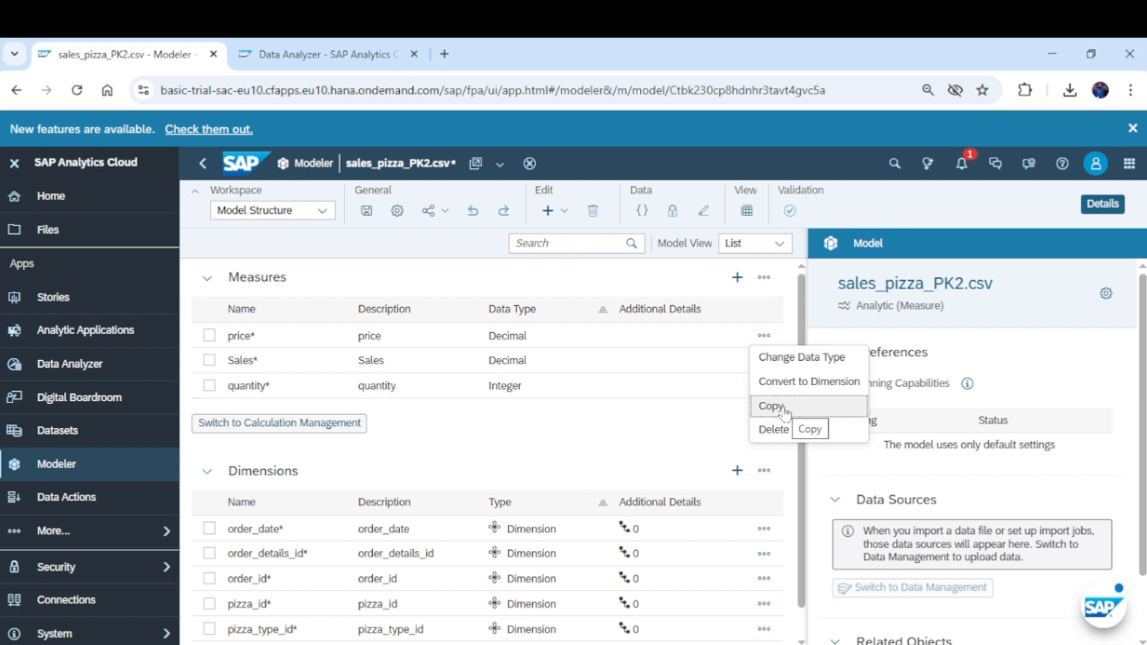
{"action": "left_click", "coordinate": [687, 434]}
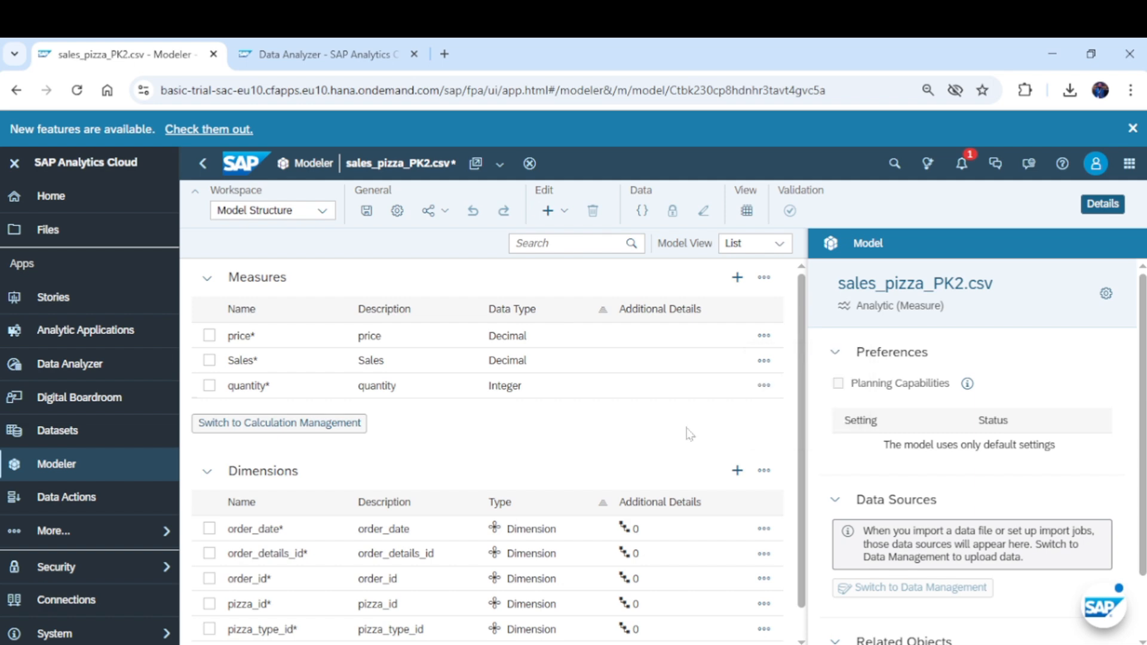
{"action": "left_click", "coordinate": [763, 529]}
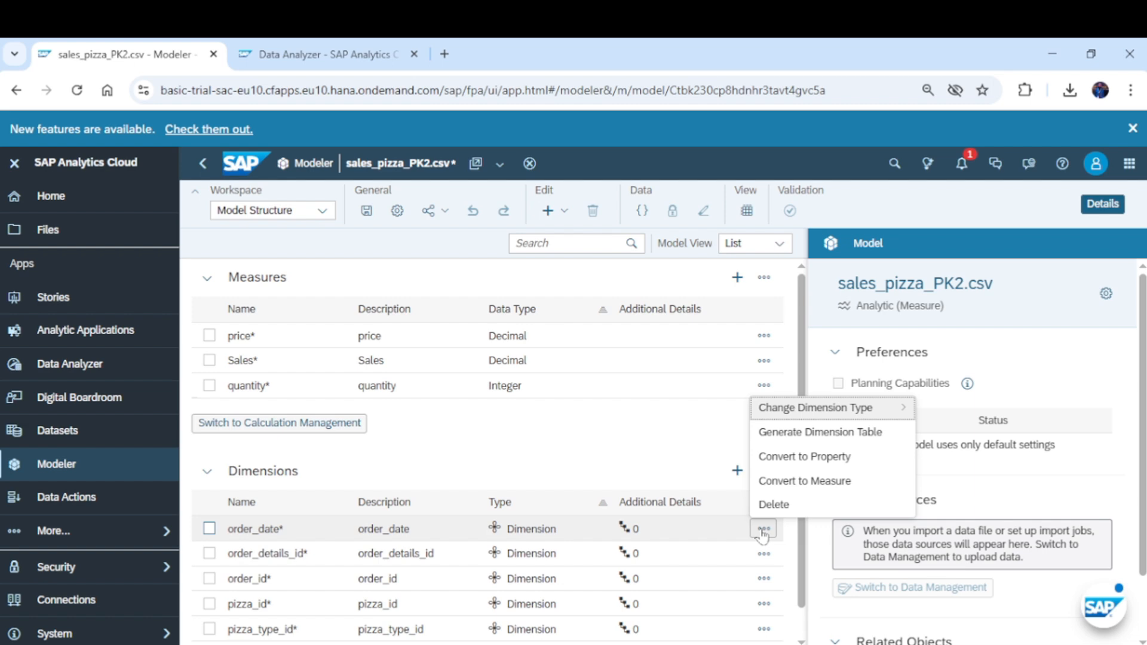
{"action": "left_click", "coordinate": [591, 446]}
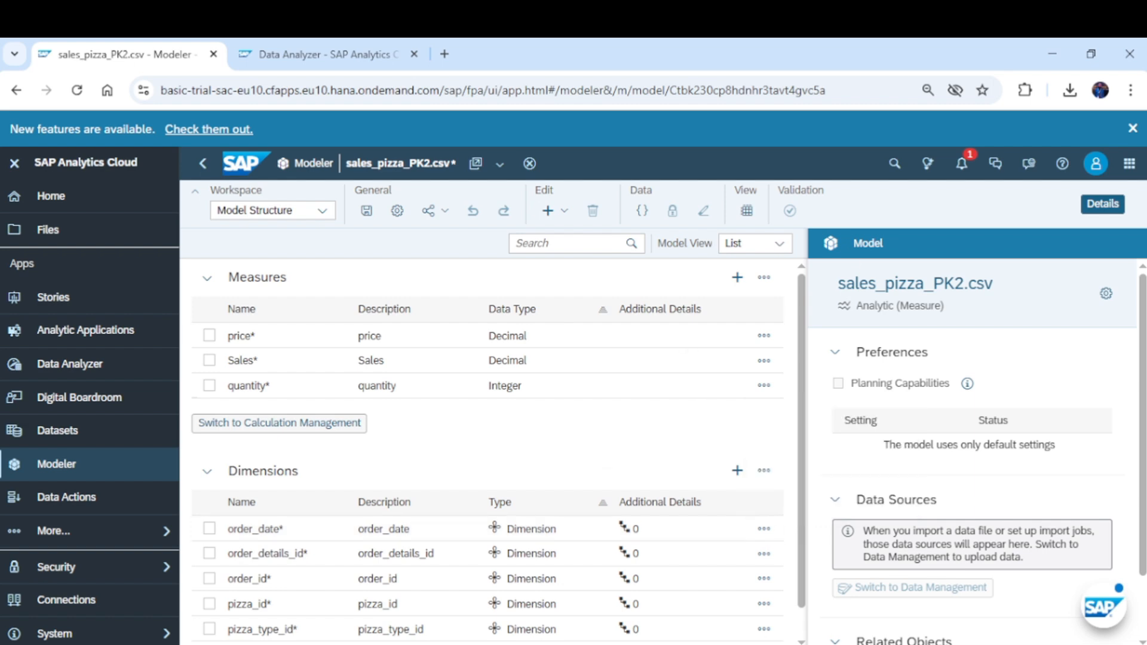
Step: Examine the model's general and planning preferences and leave them without saving changes
{"action": "mouse_move", "coordinate": [1143, 355]}
{"action": "left_mouse_down"}
{"action": "mouse_move", "coordinate": [1143, 417]}
{"action": "mouse_move", "coordinate": [1143, 353]}
{"action": "left_mouse_up"}
{"action": "left_click", "coordinate": [838, 384]}
{"action": "mouse_move", "coordinate": [932, 384]}
{"action": "left_click", "coordinate": [1105, 294]}
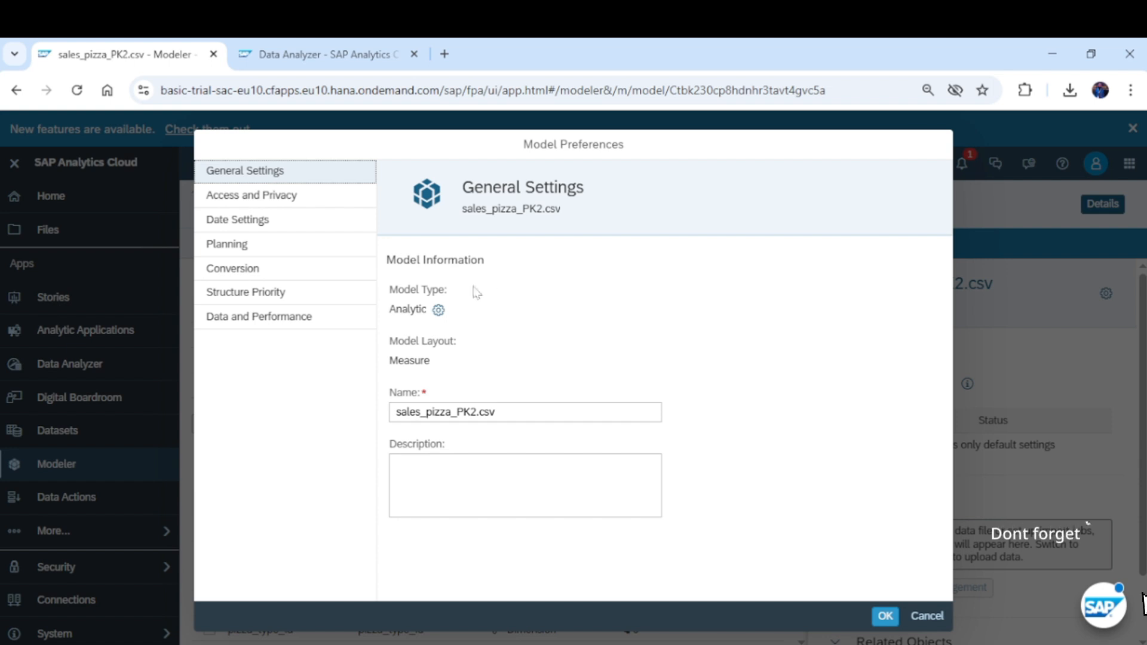
{"action": "left_click", "coordinate": [438, 310]}
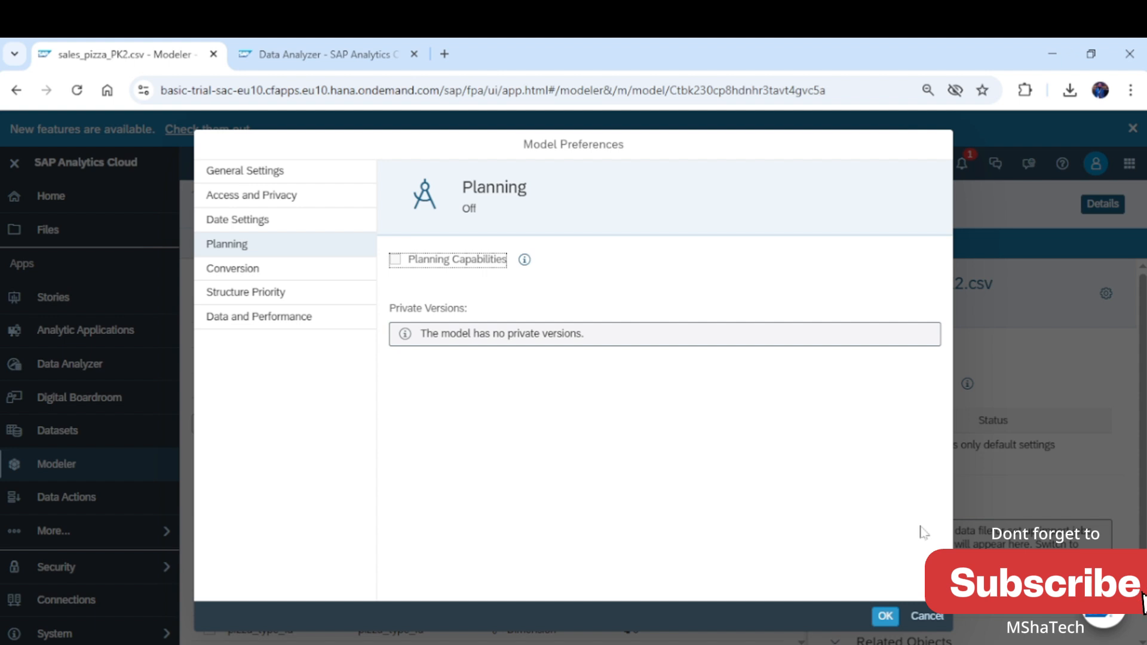
{"action": "left_click", "coordinate": [932, 621]}
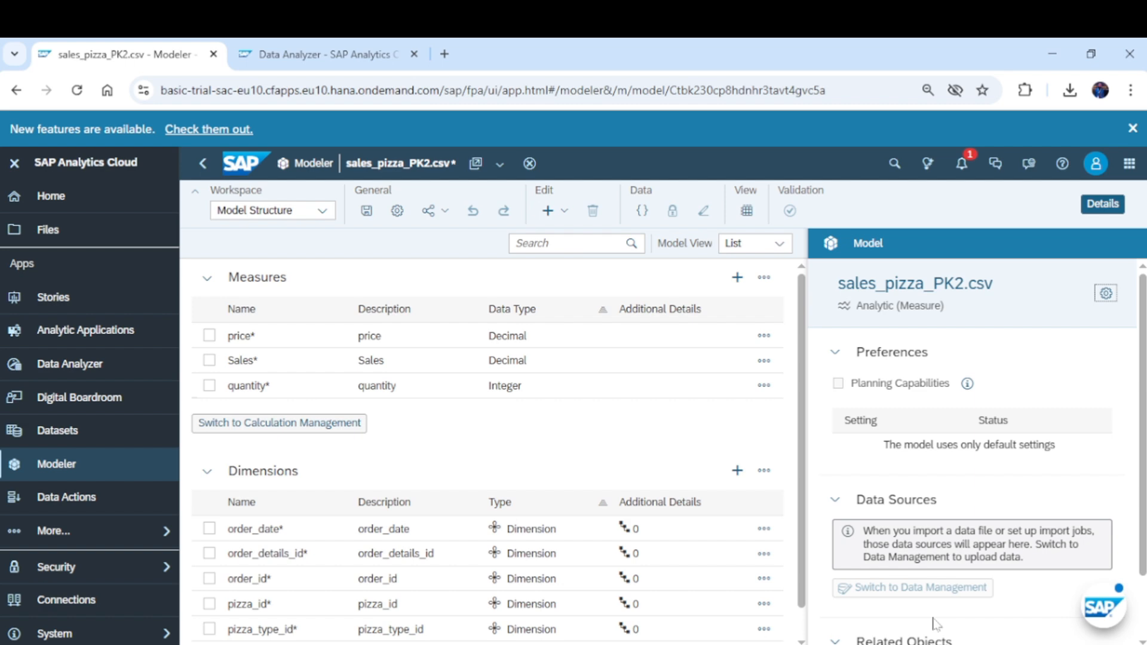
{"action": "scroll", "coordinate": [935, 624], "scroll_direction": "down", "scroll_amount": 2}
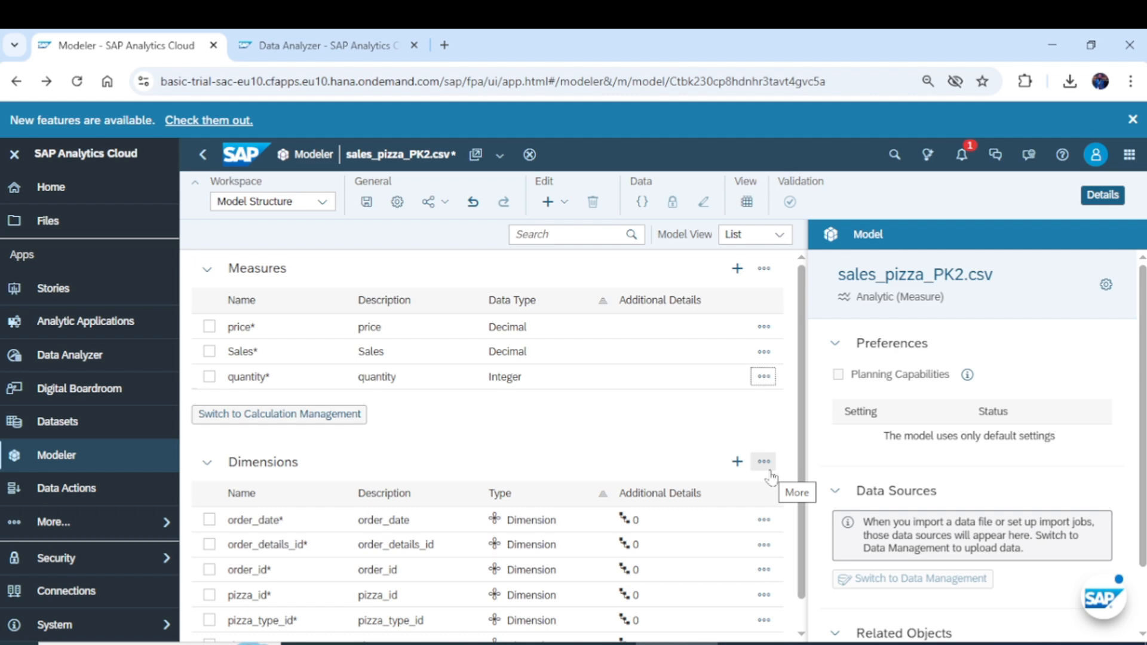
{"action": "left_click", "coordinate": [339, 416]}
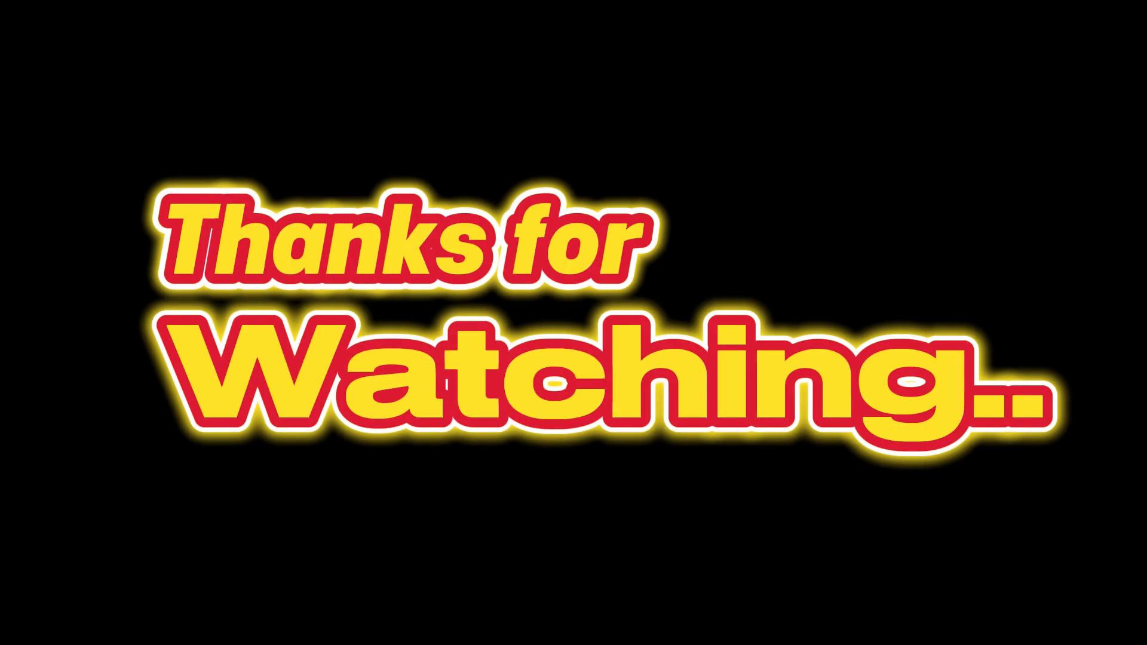